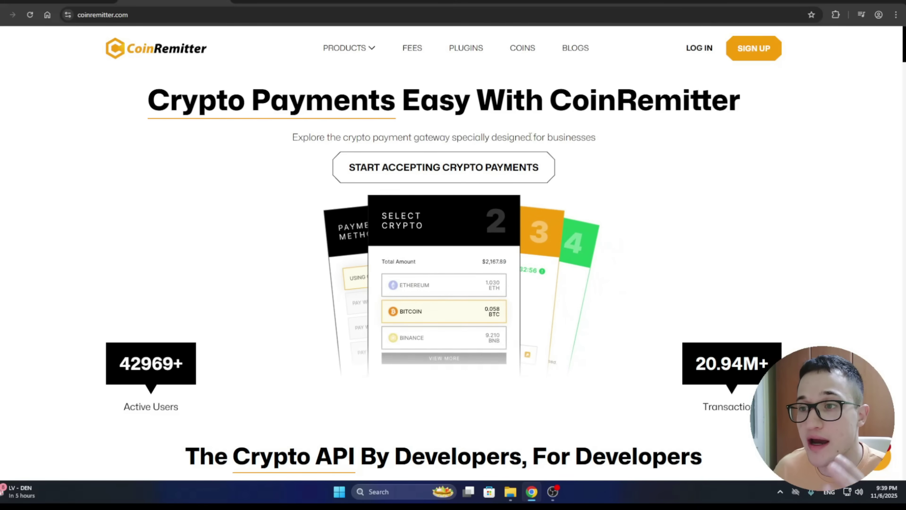
- Glance at the Presale Widget blog article, then skim the CoinRemitter homepage around its Presale Widget heading
key(ctrl+Tab)
key(ctrl+Tab)
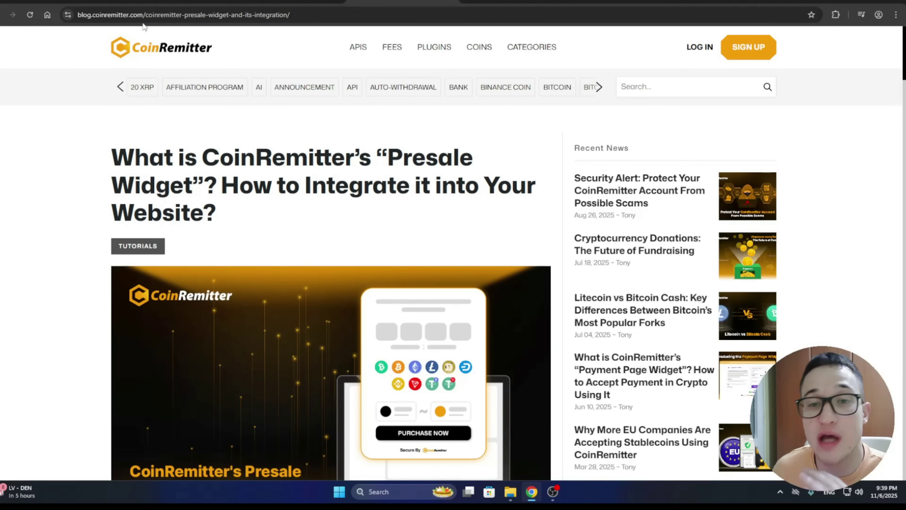
key(ctrl+shift+Tab)
key(ctrl+shift+Tab)
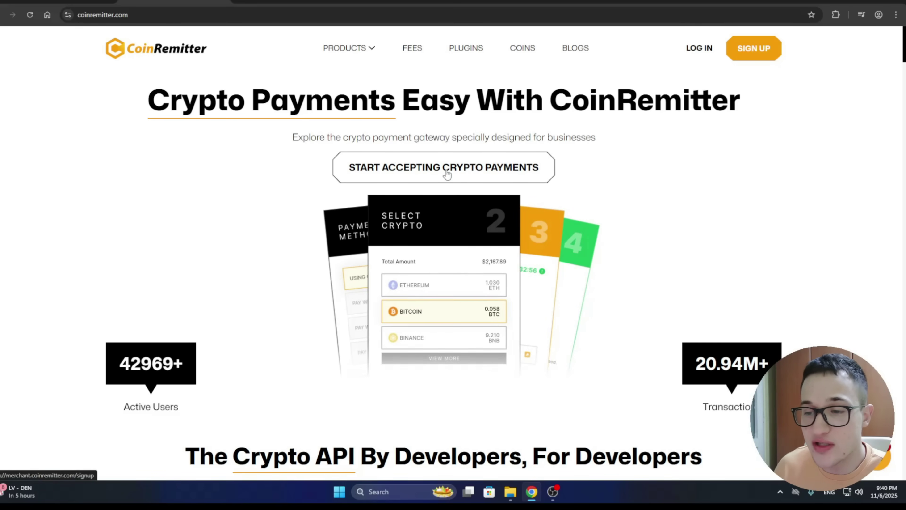
scroll(756, 239, down, 5)
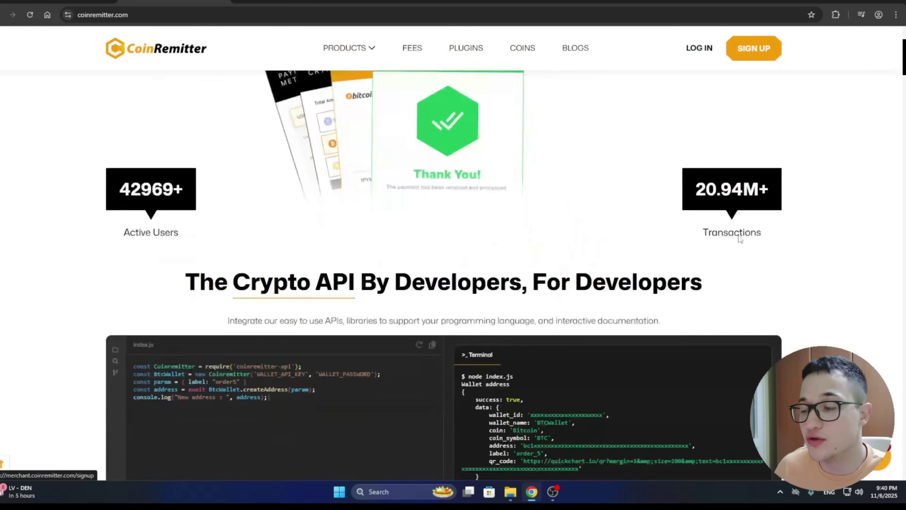
scroll(756, 239, up, 5)
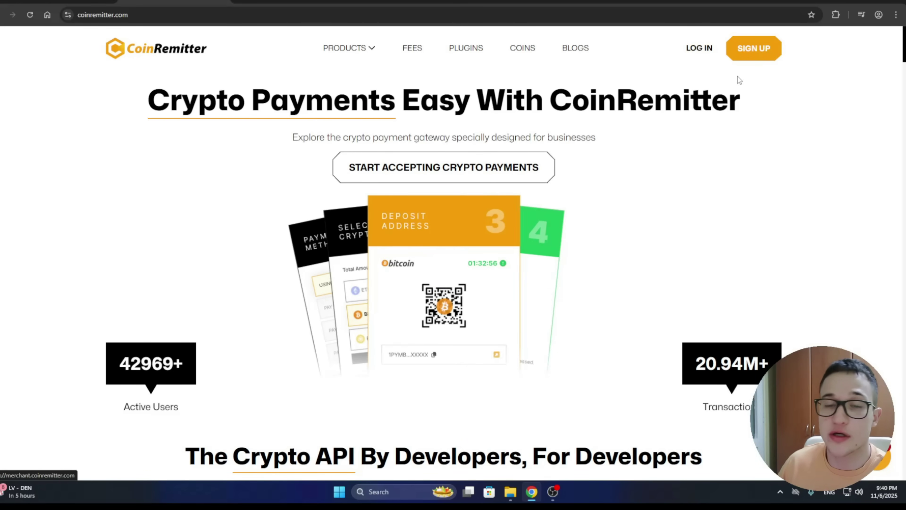
scroll(860, 192, down, 10)
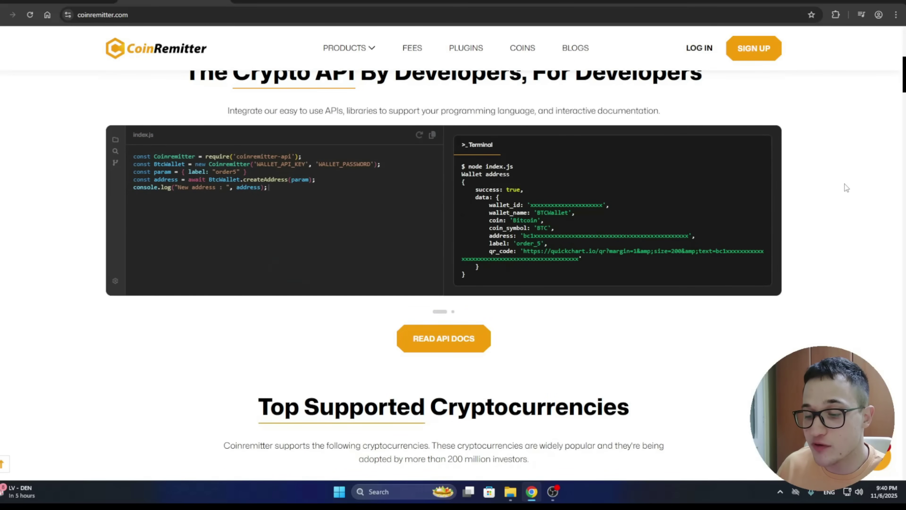
scroll(840, 188, up, 1)
scroll(484, 406, down, 9)
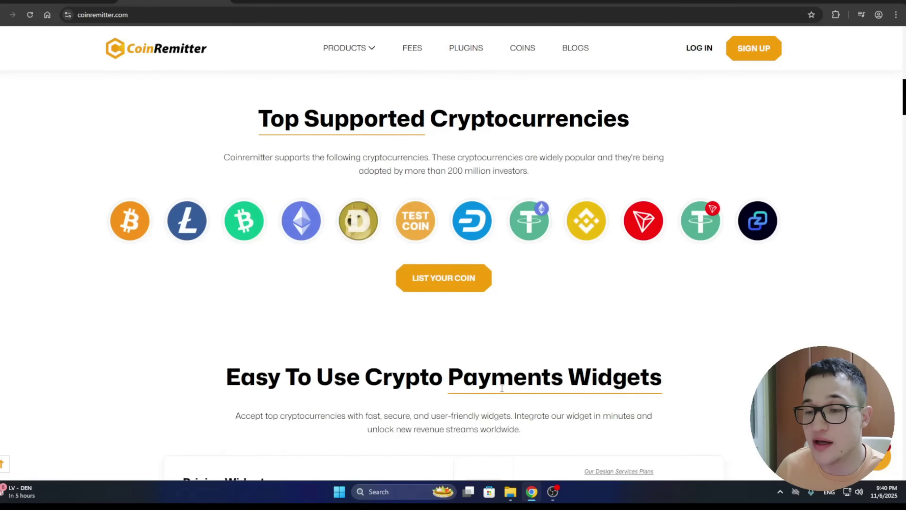
scroll(512, 320, up, 1)
scroll(470, 193, down, 9)
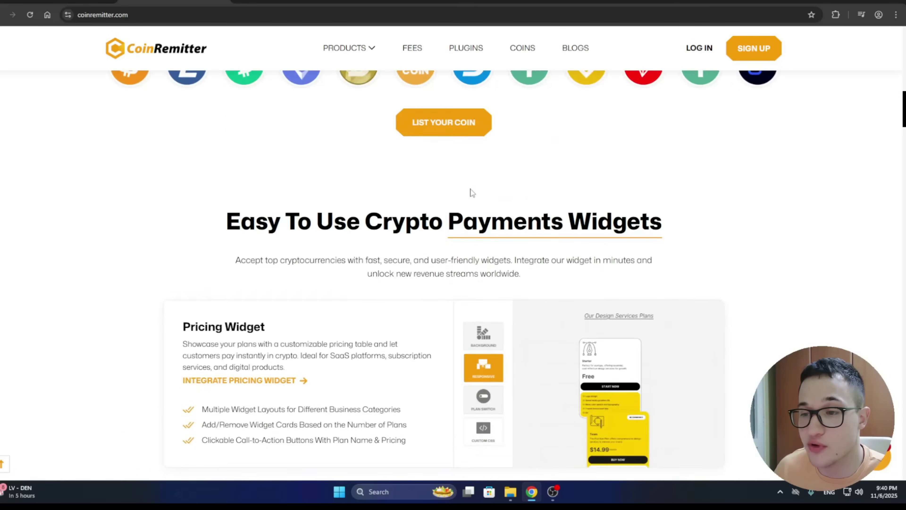
scroll(470, 197, up, 6)
scroll(478, 210, down, 4)
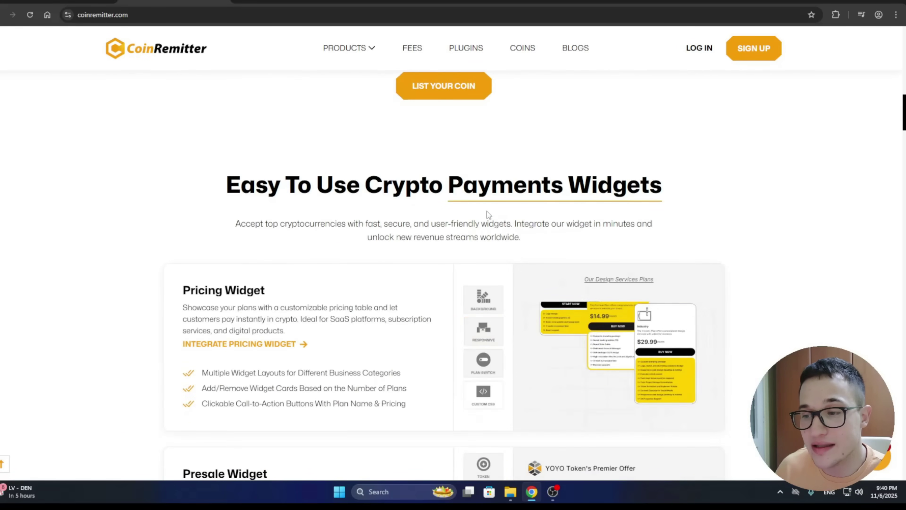
scroll(487, 211, down, 9)
scroll(413, 256, up, 14)
scroll(430, 198, down, 8)
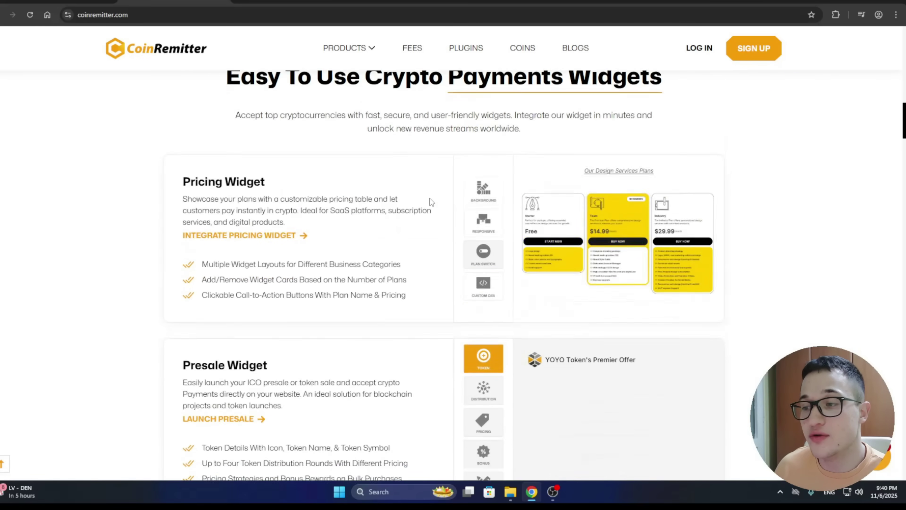
scroll(118, 232, down, 8)
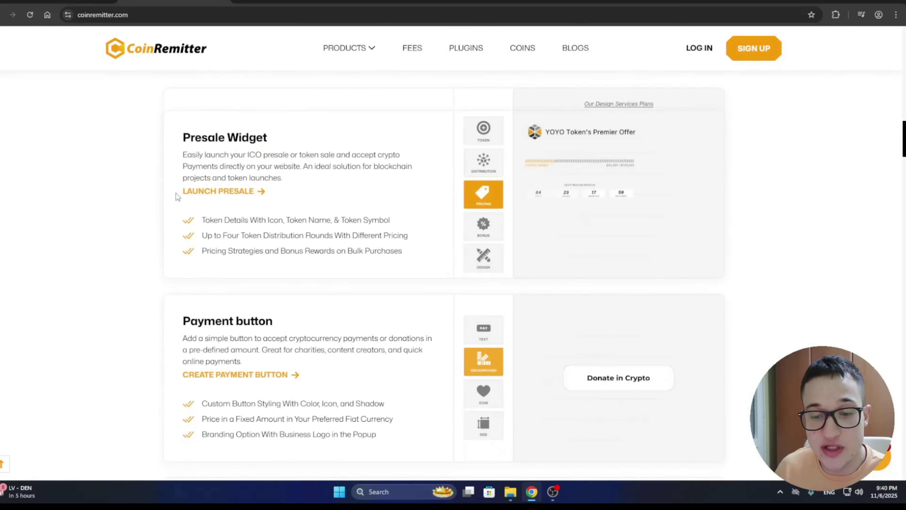
scroll(129, 279, up, 6)
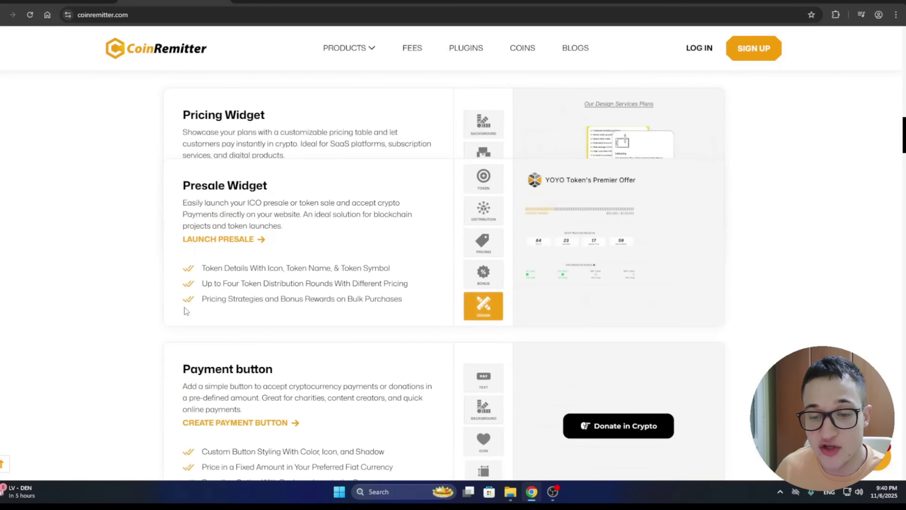
drag(182, 186, 313, 186)
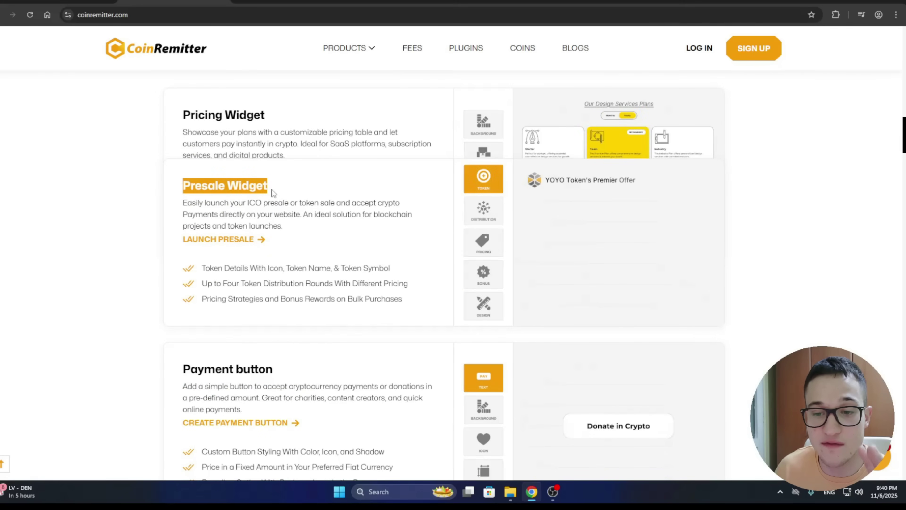
click(253, 188)
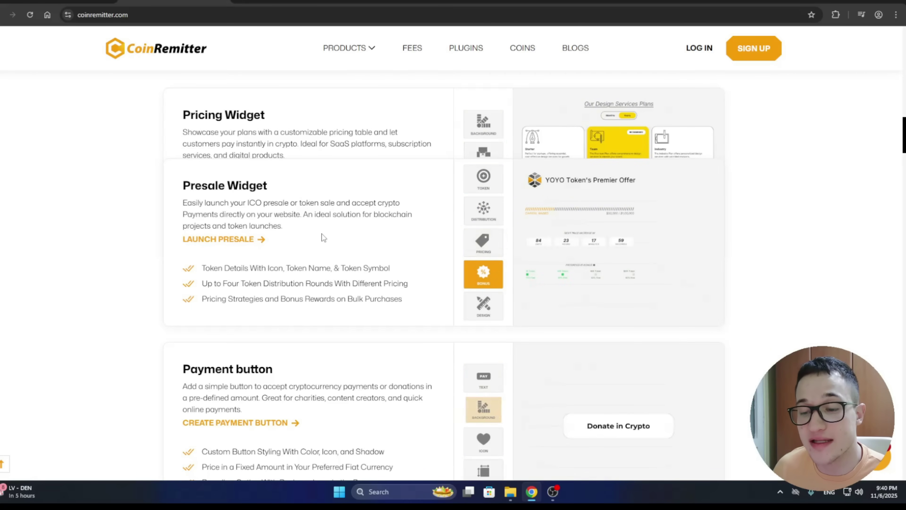
- Read further down the page content before signing in
scroll(71, 229, down, 10)
scroll(87, 229, down, 8)
scroll(90, 236, up, 10)
scroll(284, 270, down, 4)
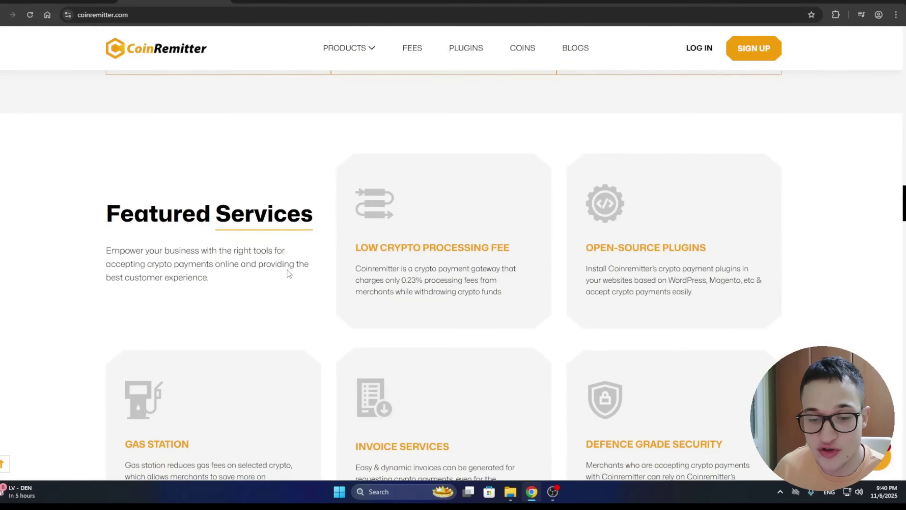
scroll(142, 197, down, 17)
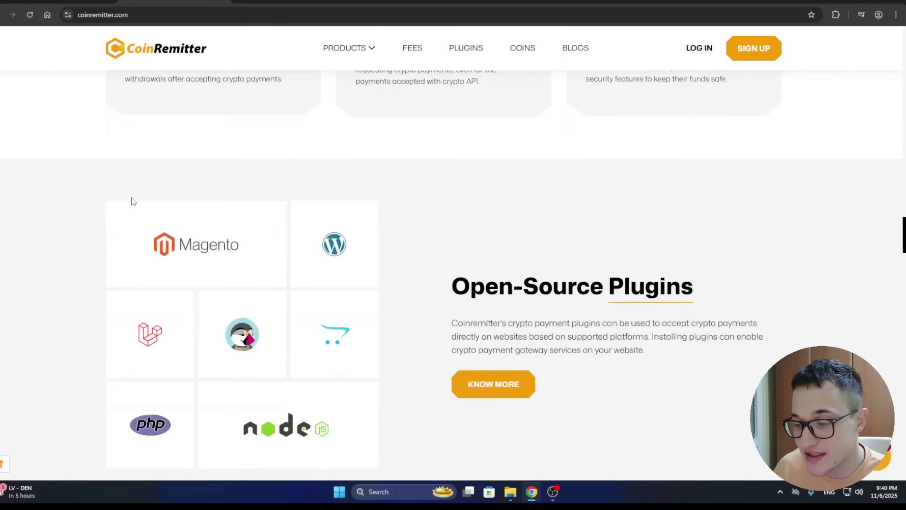
scroll(144, 199, down, 15)
scroll(613, 186, up, 3)
scroll(588, 188, down, 5)
scroll(587, 188, down, 15)
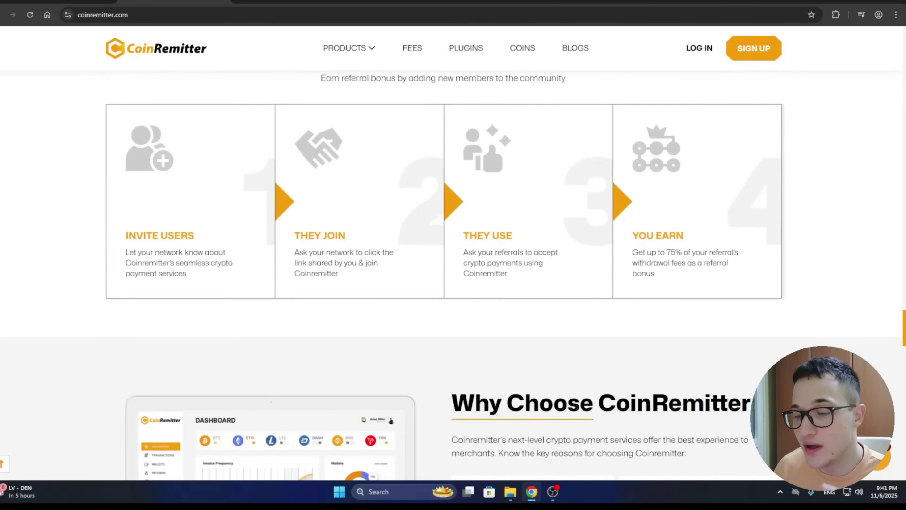
scroll(621, 103, up, 15)
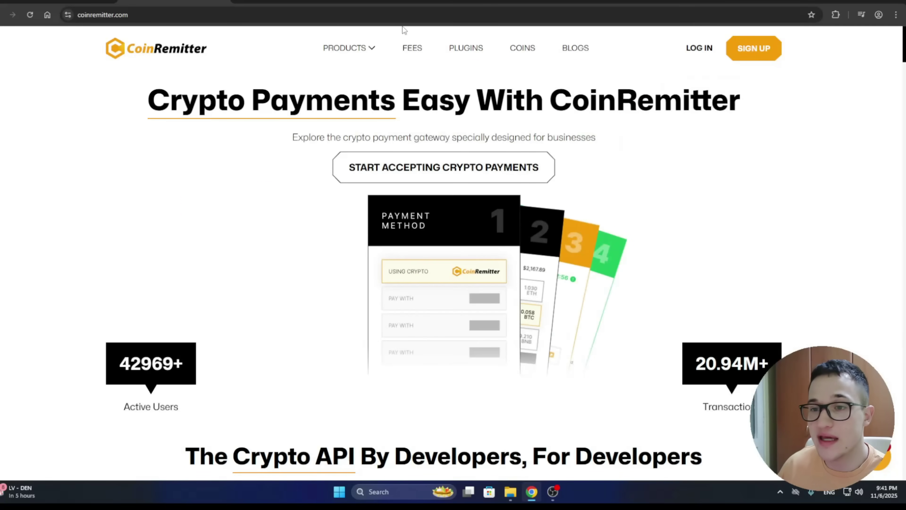
- Log in to the merchant account, look at Referral and Widgets, and return to the User Dashboard
click(698, 54)
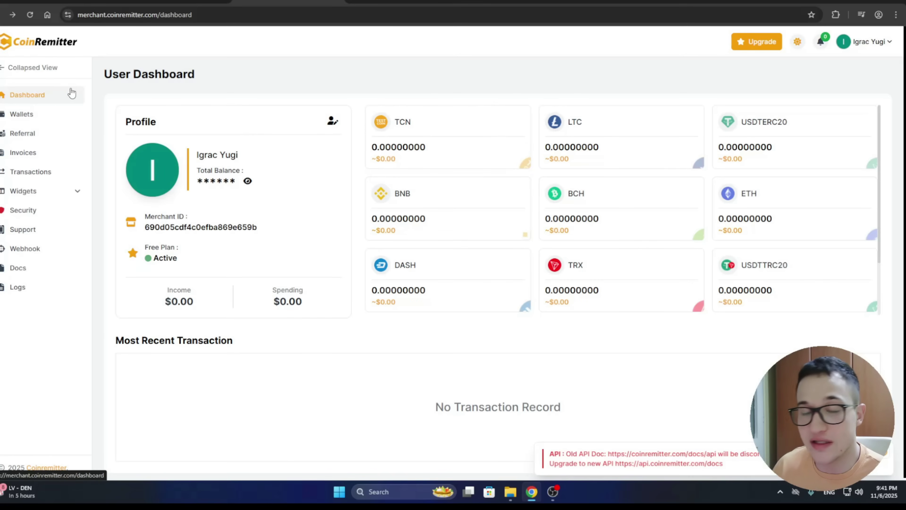
click(44, 135)
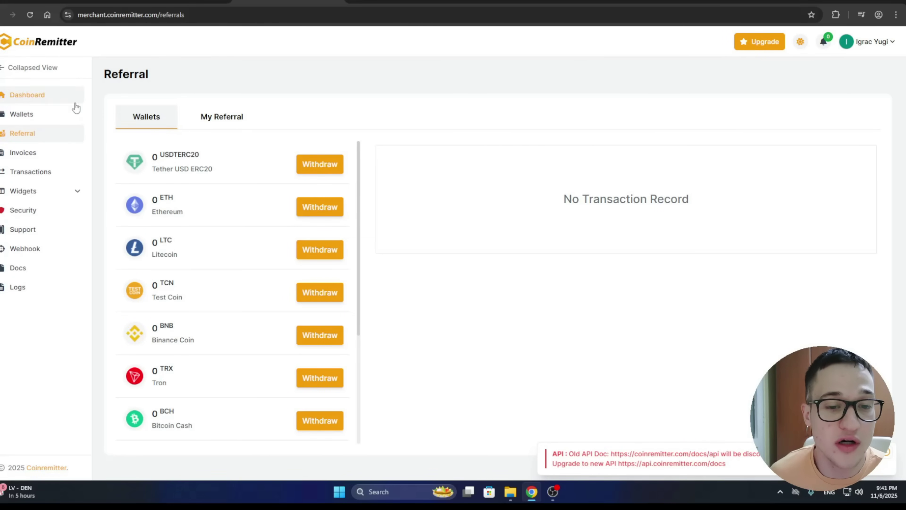
click(76, 191)
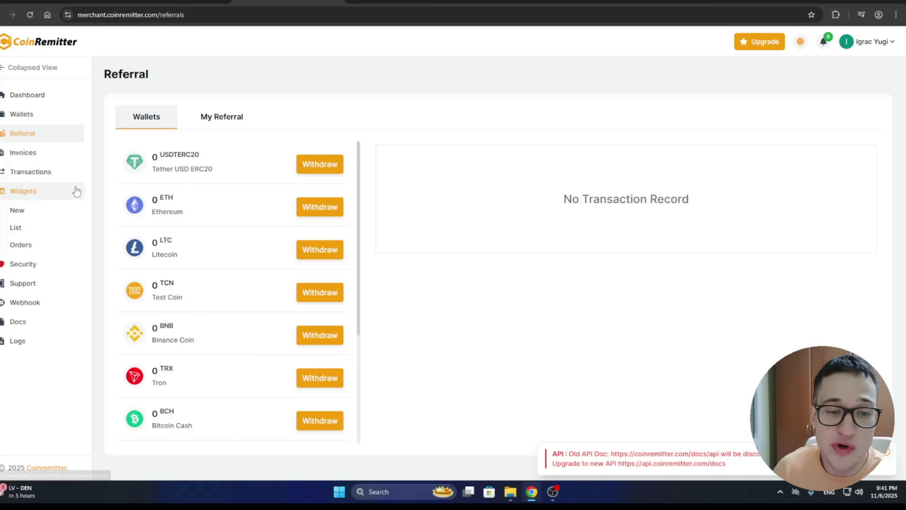
click(45, 95)
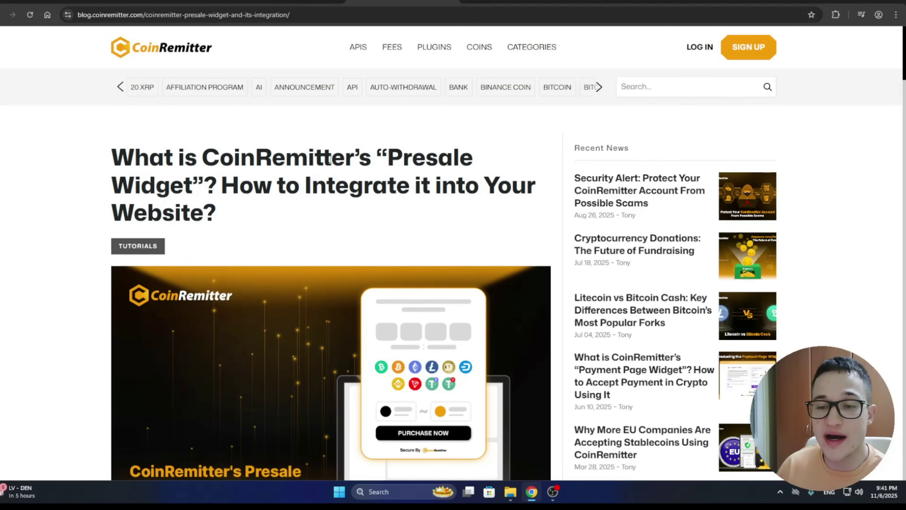
- Scroll the blog article to its integration steps, then go back to the merchant dashboard tab
scroll(330, 160, down, 8)
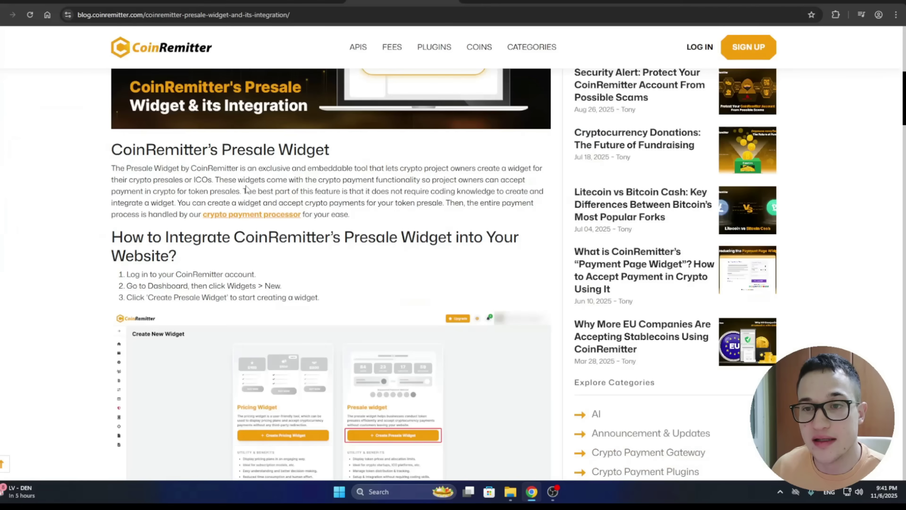
click(287, 2)
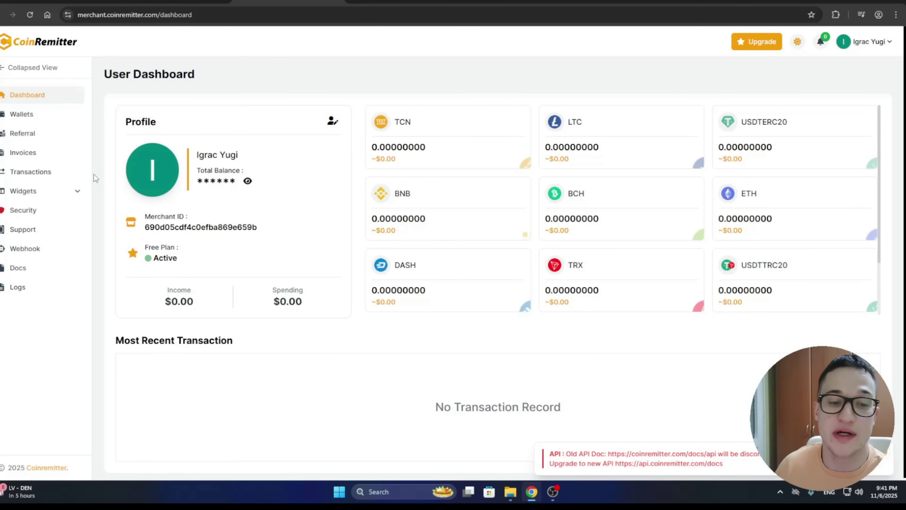
- Expand Widgets in the sidebar and choose New to launch the Presale Widget builder
click(54, 193)
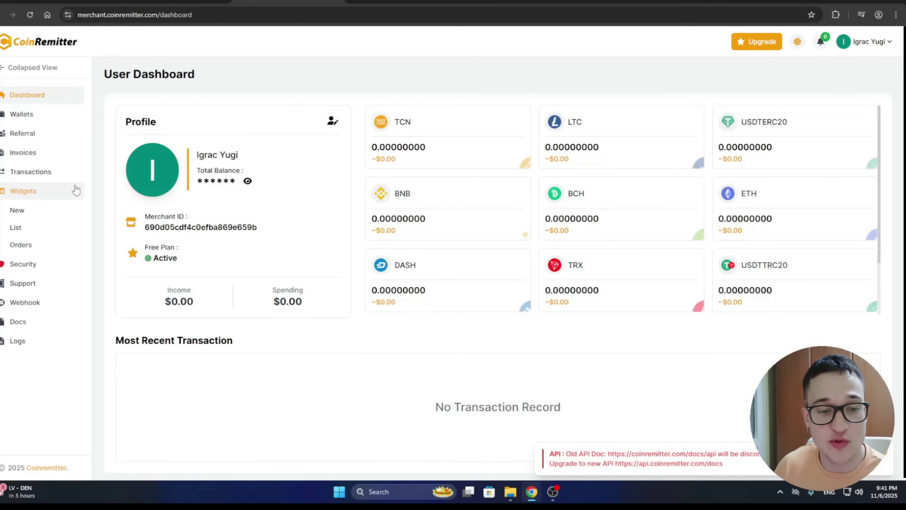
click(45, 210)
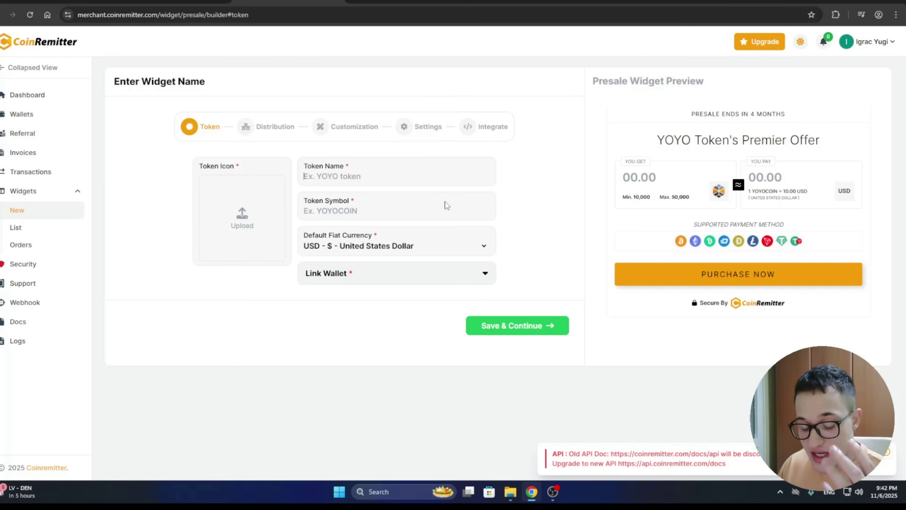
- Enter token name CryptoLegends and symbol CPTL, then check the Link Wallet list, which is empty
text(cryptolegends)
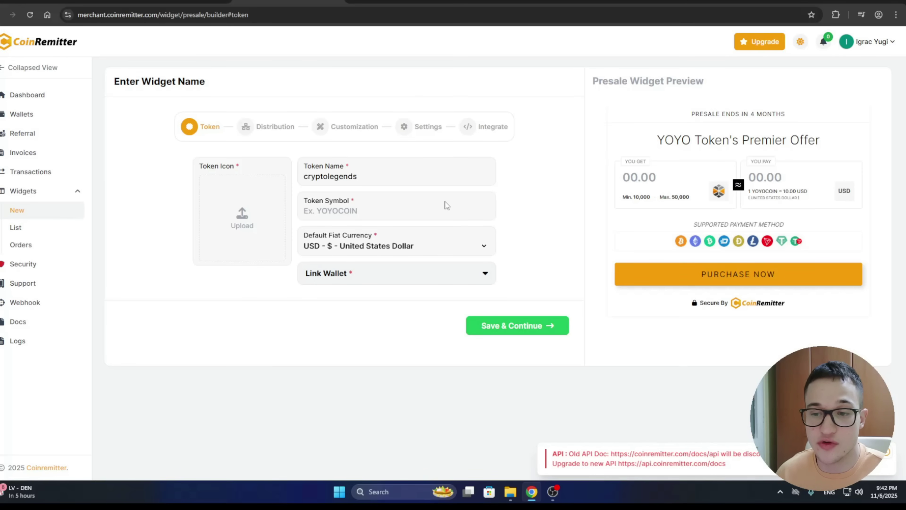
key(ctrl+a)
click(350, 210)
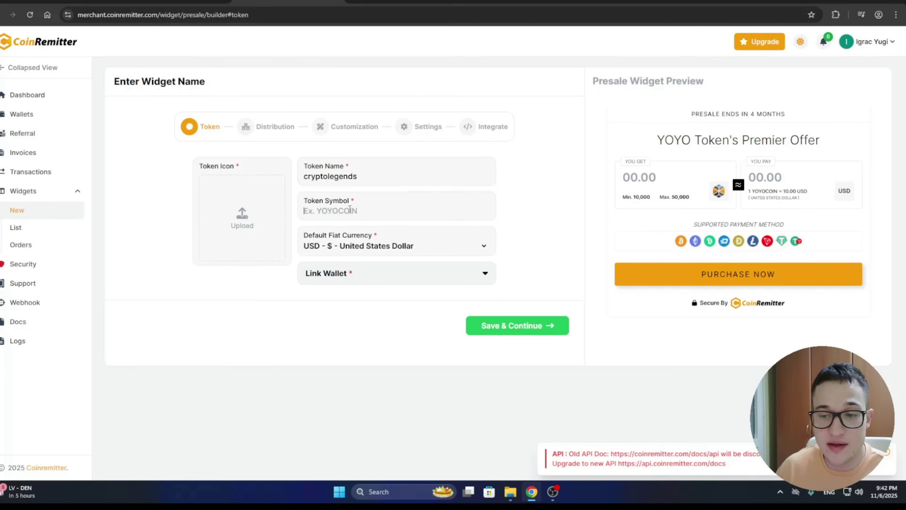
text(CPTL)
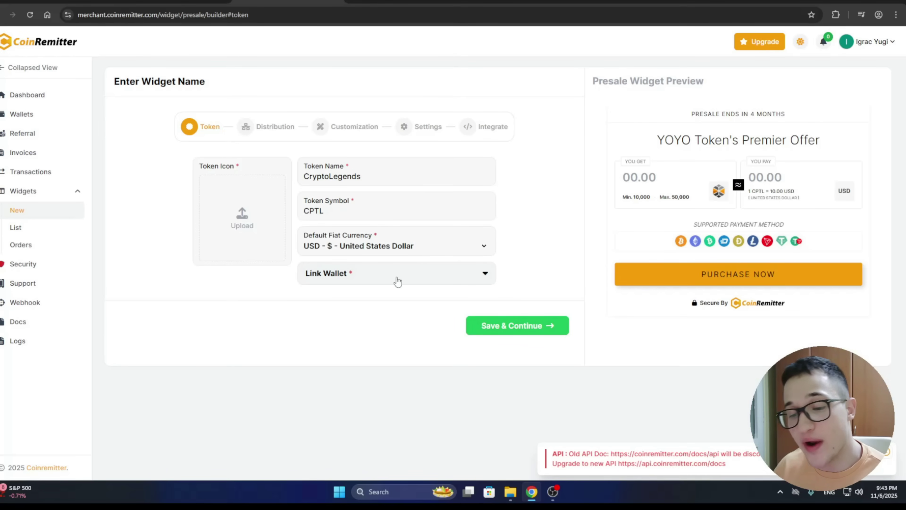
click(388, 282)
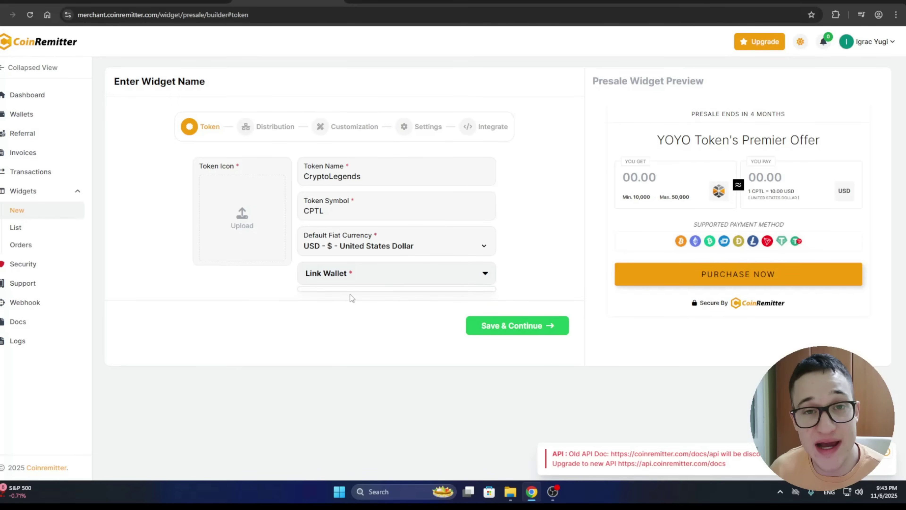
click(528, 270)
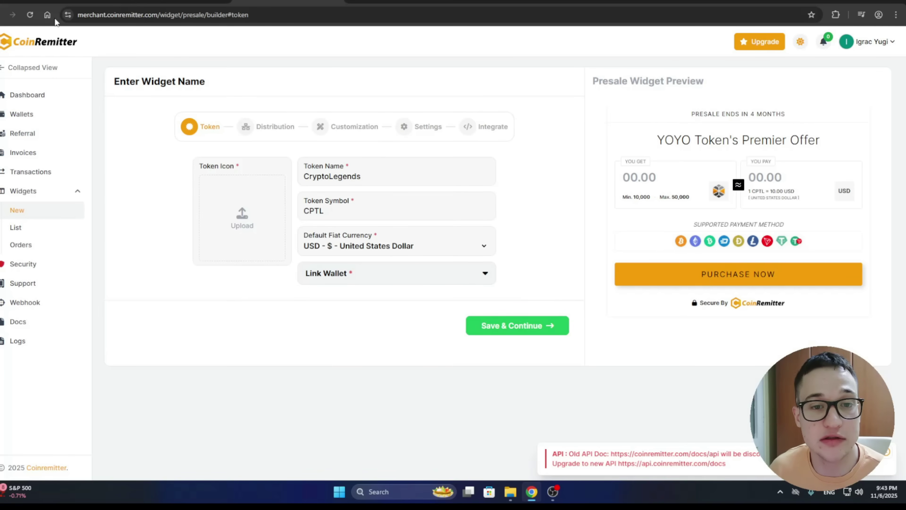
- From the empty Wallets page, start a new wallet and open its Select Coin list
click(52, 114)
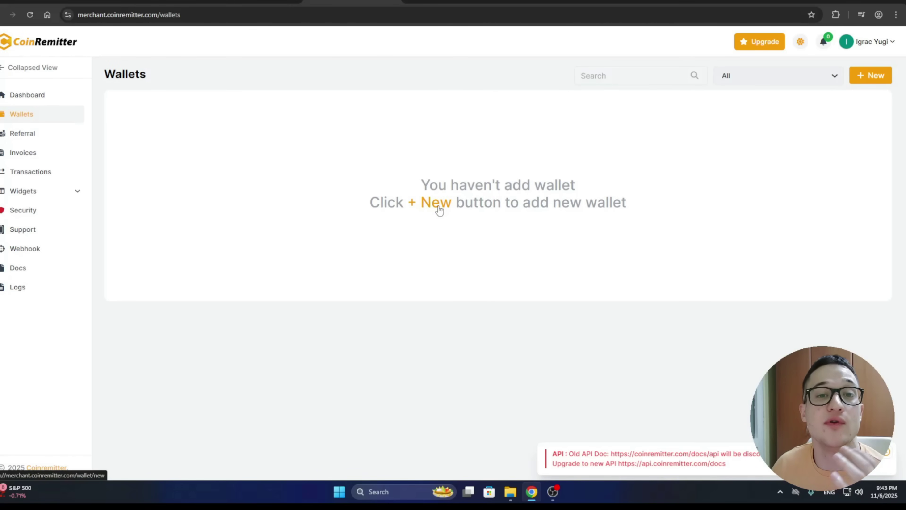
click(883, 74)
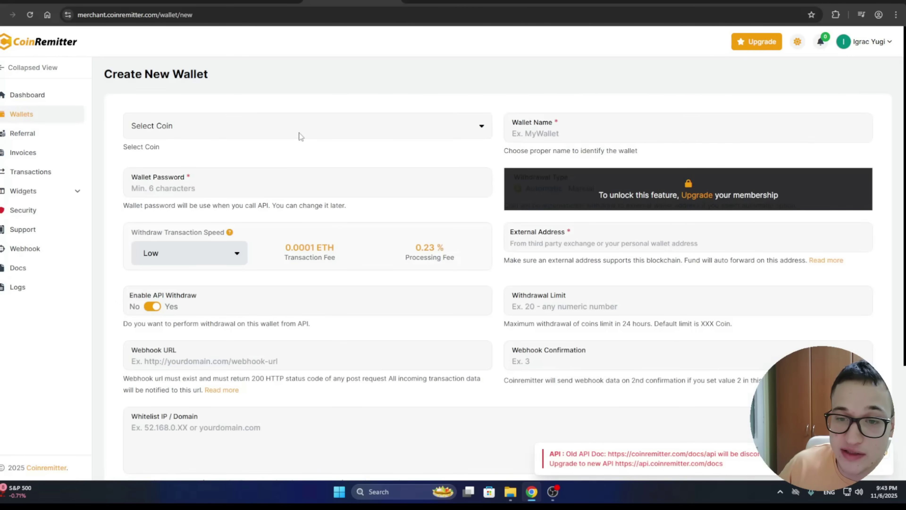
click(300, 136)
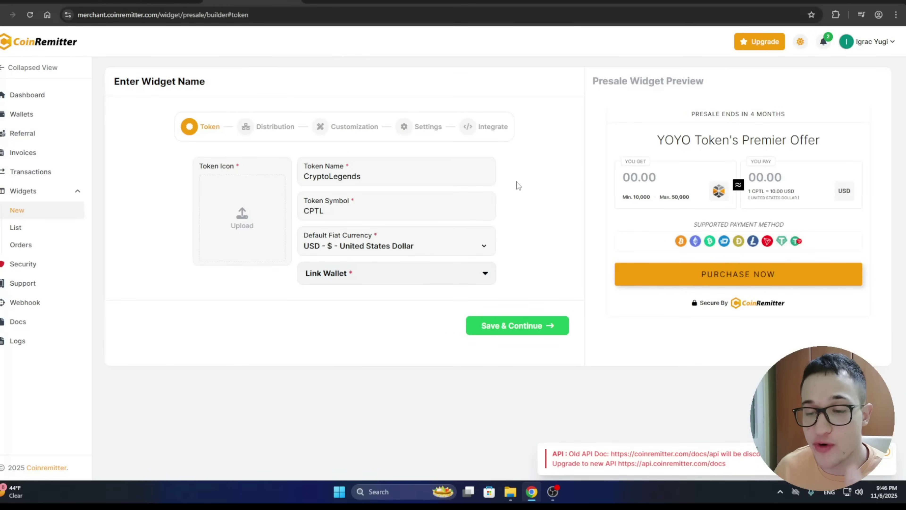
- Link the BNB CryptoLegends wallet, name the widget CryptoLegends, and save the Token step
click(402, 277)
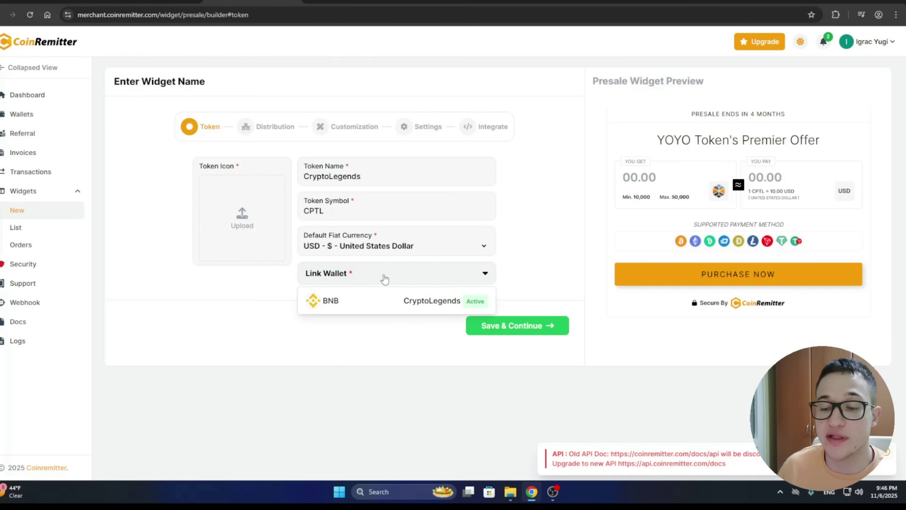
click(380, 301)
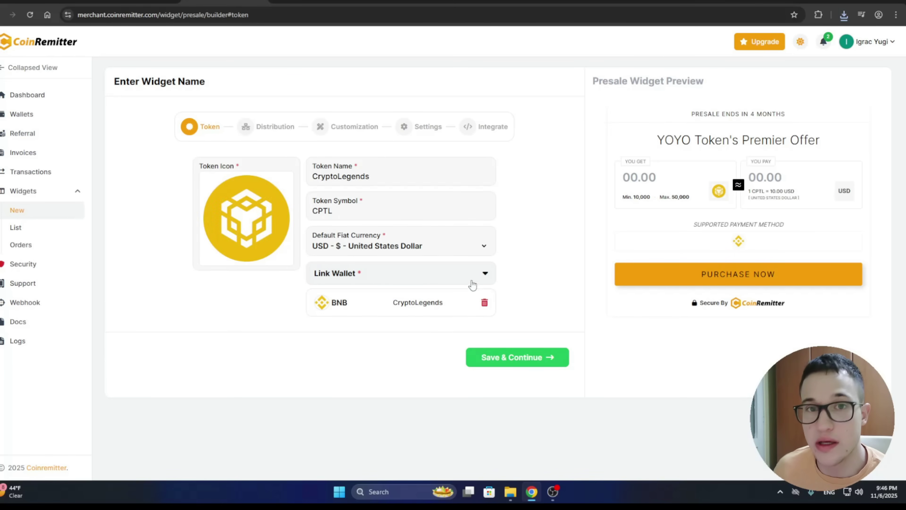
click(171, 86)
text(CryptoLegends)
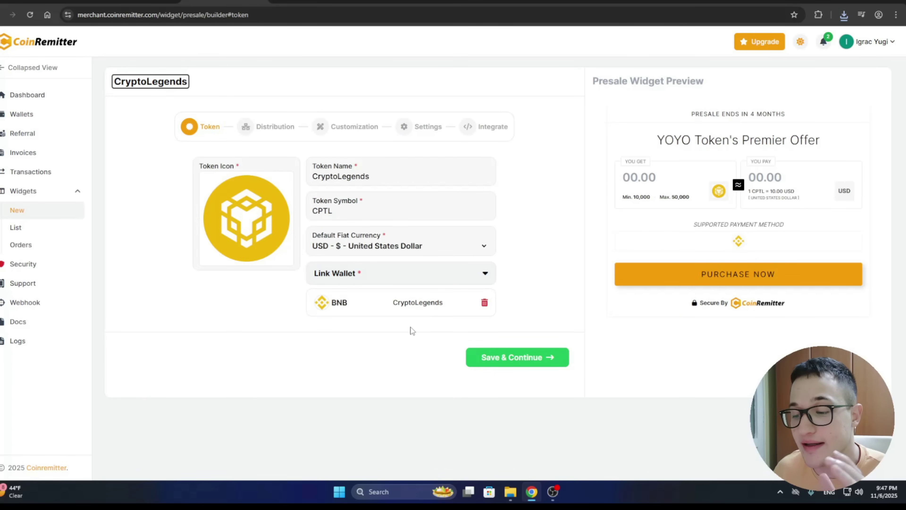
click(492, 357)
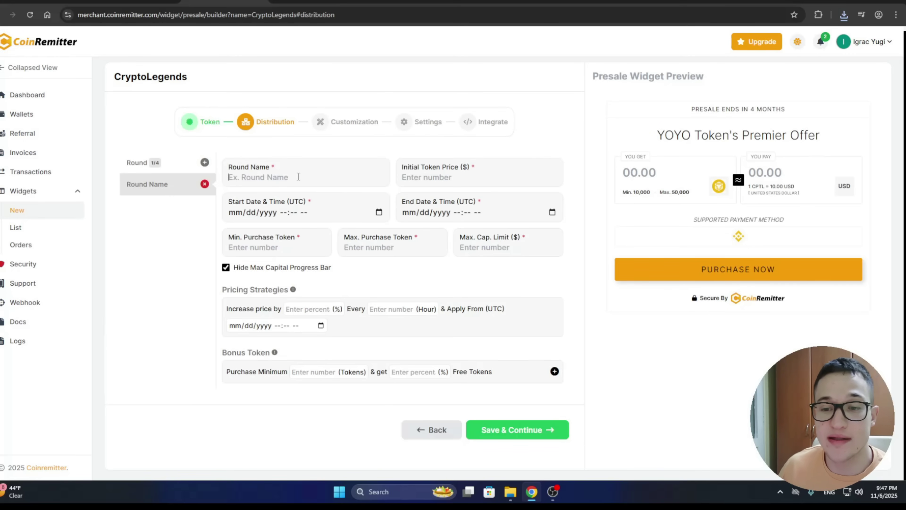
- Name the round 'First', price the token at $1, and run it from November 7 to 14
text(First)
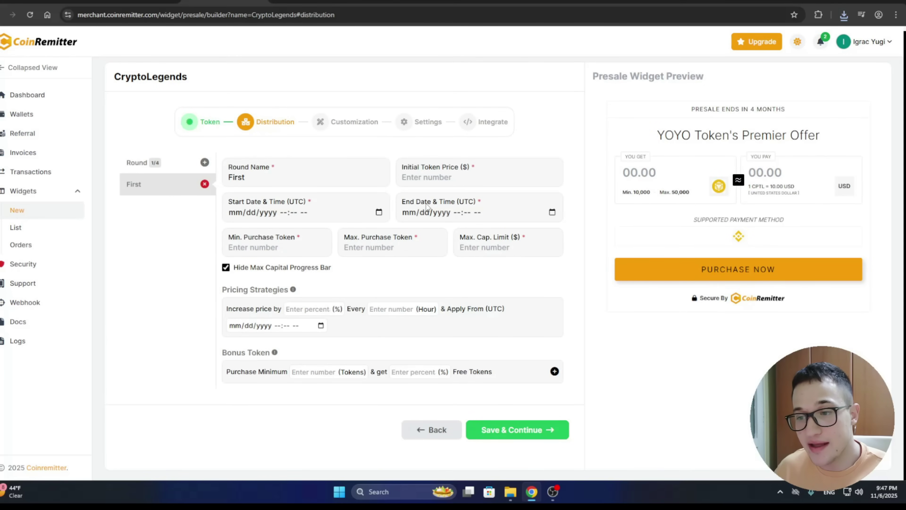
click(457, 176)
text(1)
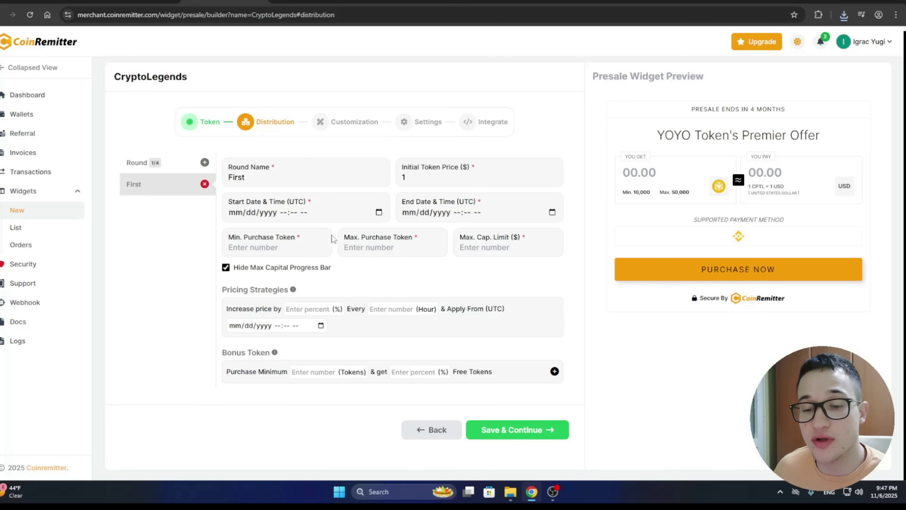
click(379, 211)
click(307, 274)
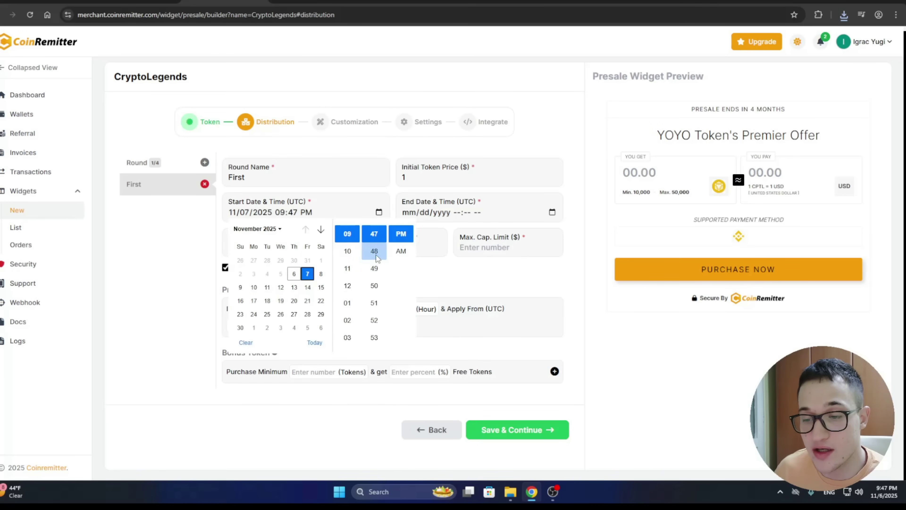
click(383, 170)
click(552, 212)
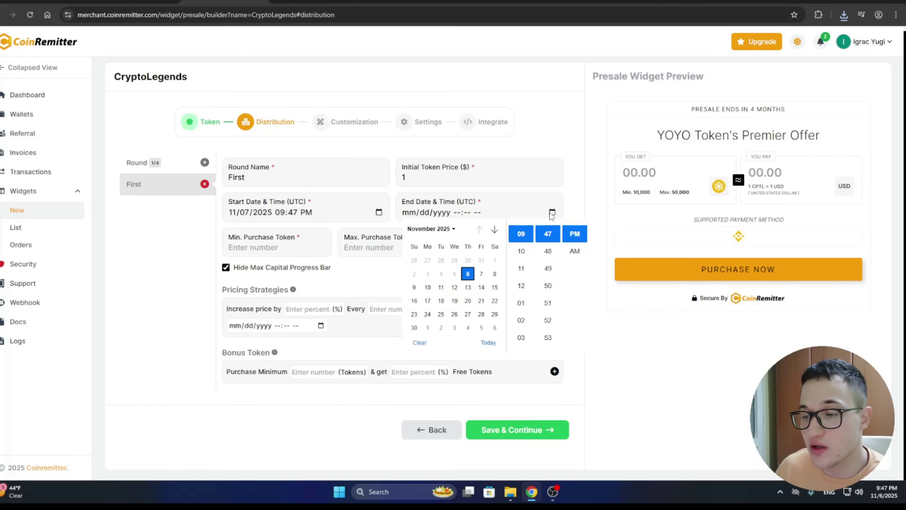
click(481, 288)
click(297, 254)
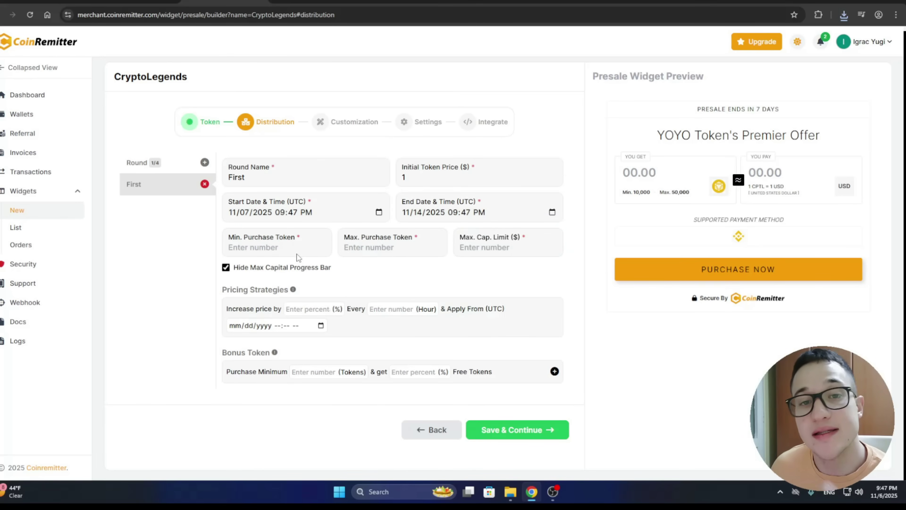
- Set purchase limits of 10–100 tokens with a $1000 cap, and save the round
click(268, 242)
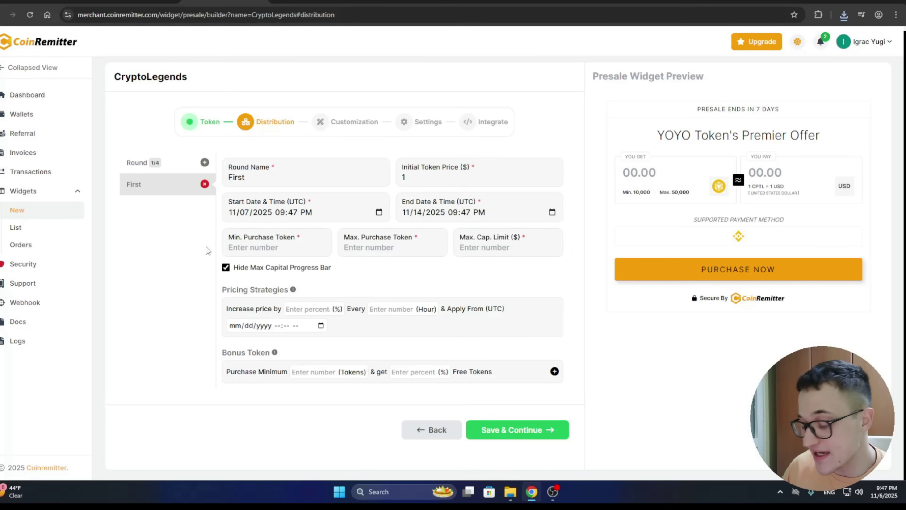
text(10)
text(100)
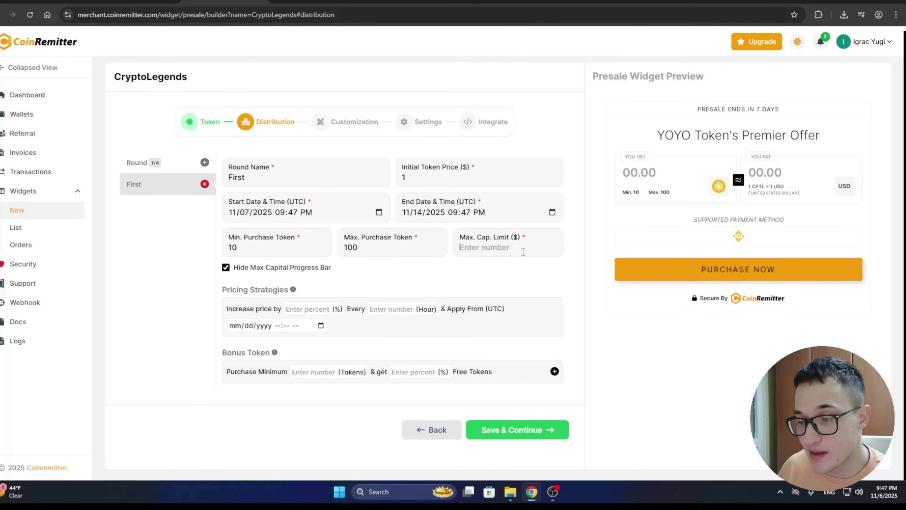
text(1000)
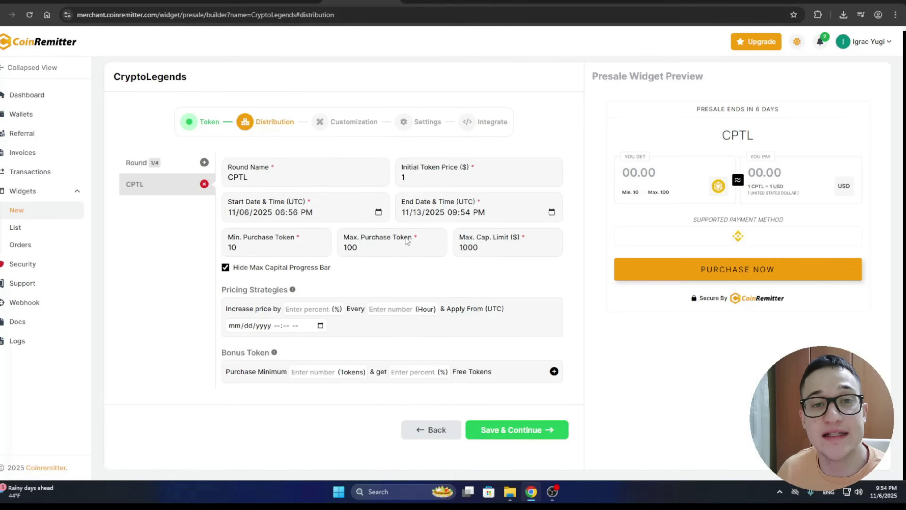
mouse_move(293, 291)
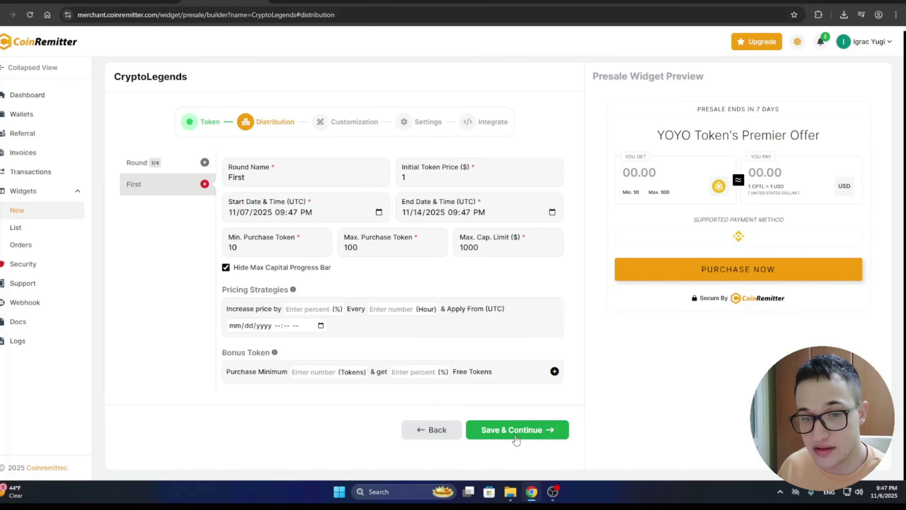
click(517, 431)
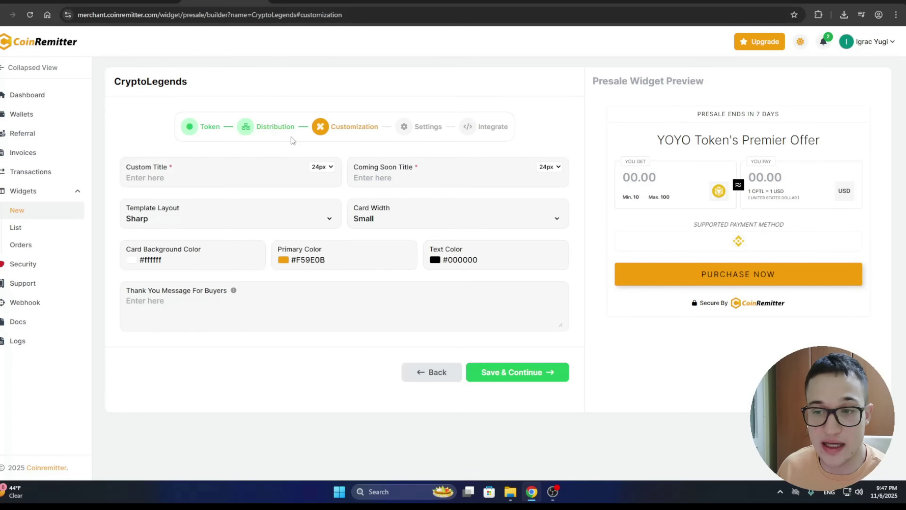
- Use CPTL as both custom and coming-soon titles, add a 'Thank you' message, and save
click(176, 181)
text(CPTL)
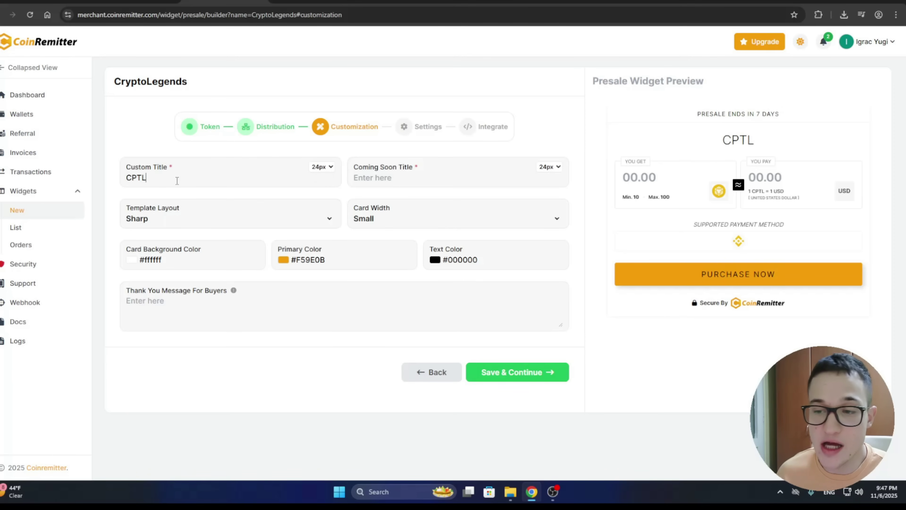
click(409, 182)
text(C)
key(BackSpace)
text(CPTL)
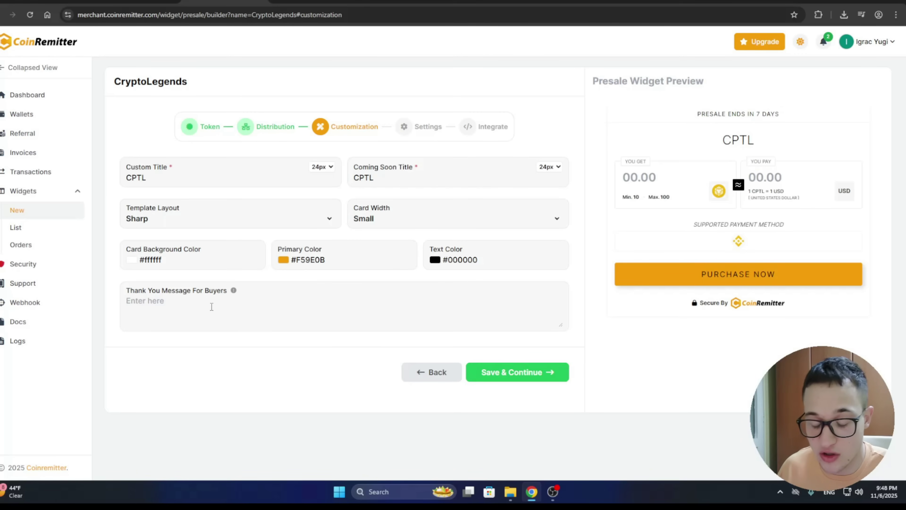
text(Thank you)
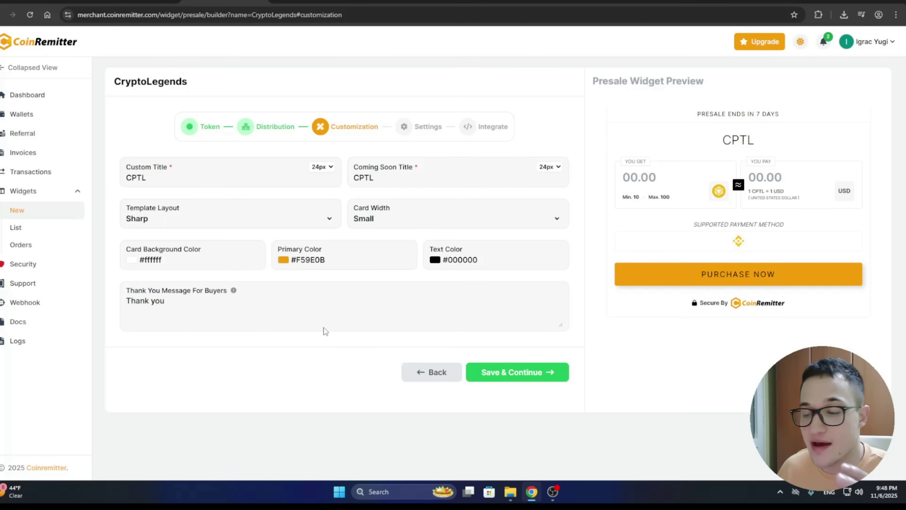
click(504, 370)
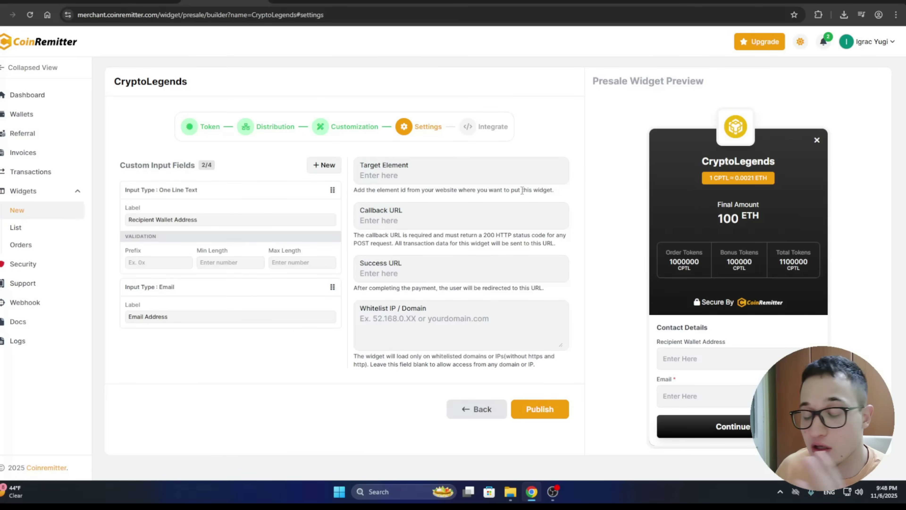
- Publish the CryptoLegends widget from the Settings step without filling the optional fields
click(535, 409)
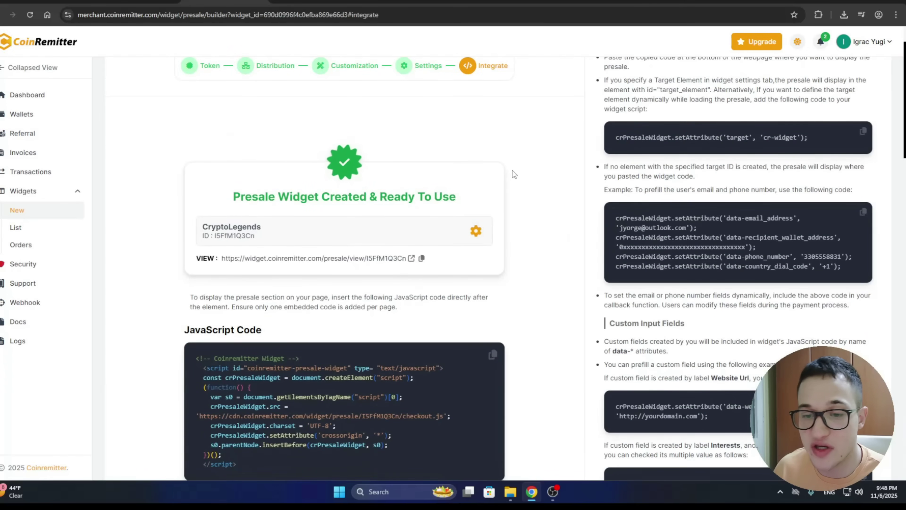
- Copy the CryptoLegends widget's JavaScript embed code, then open its VIEW page in a new tab
scroll(475, 195, down, 4)
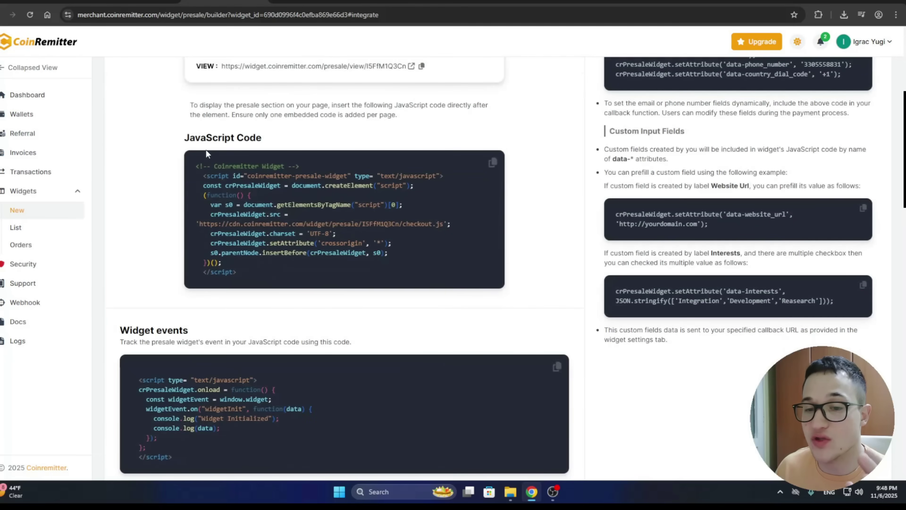
scroll(211, 140, up, 1)
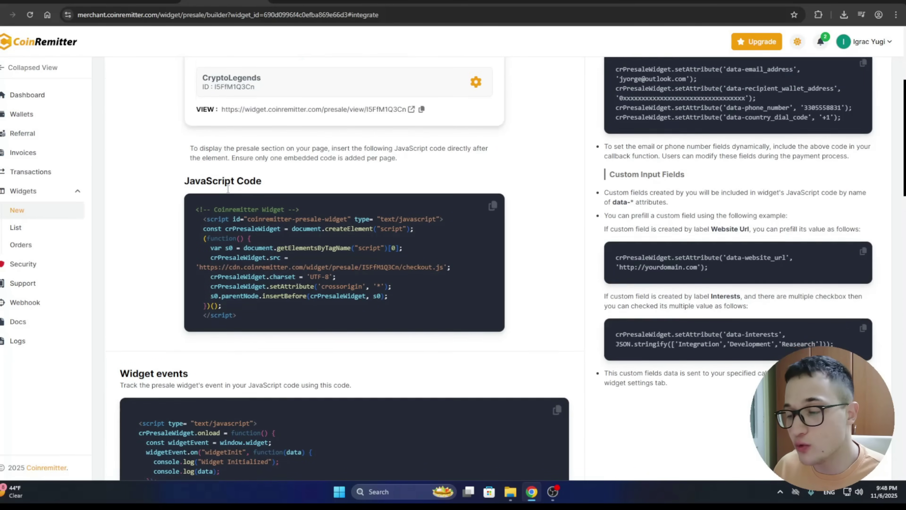
scroll(319, 165, down, 3)
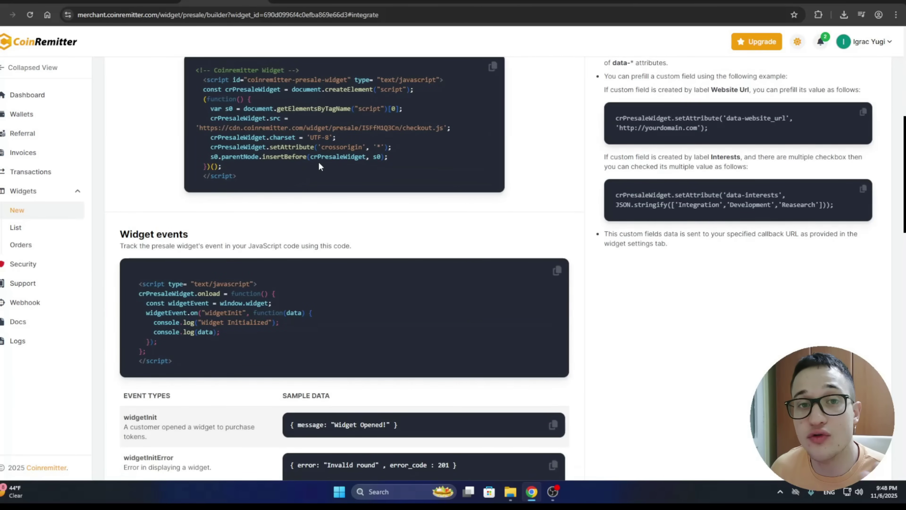
scroll(494, 188, up, 2)
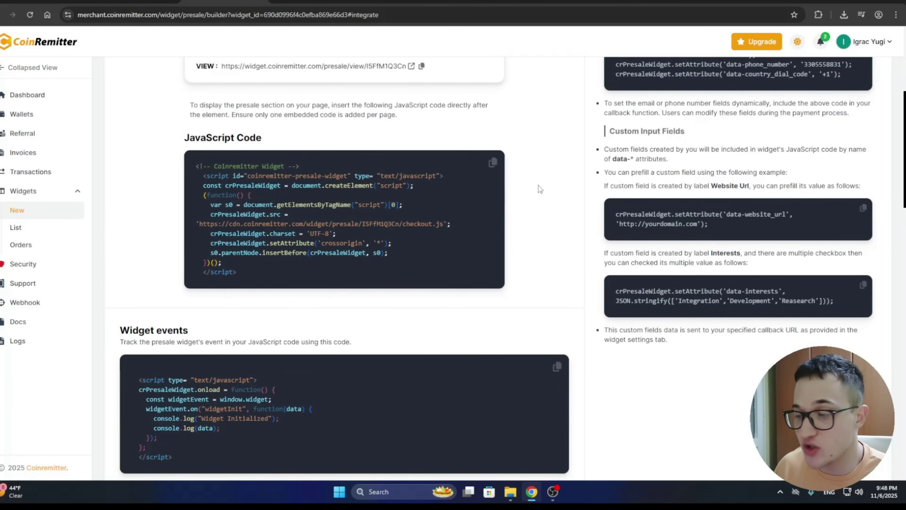
click(494, 163)
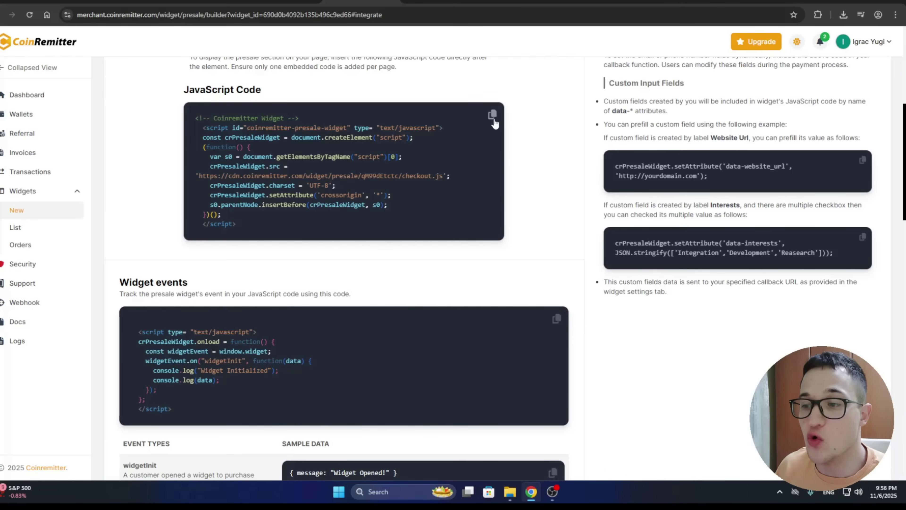
scroll(495, 129, up, 5)
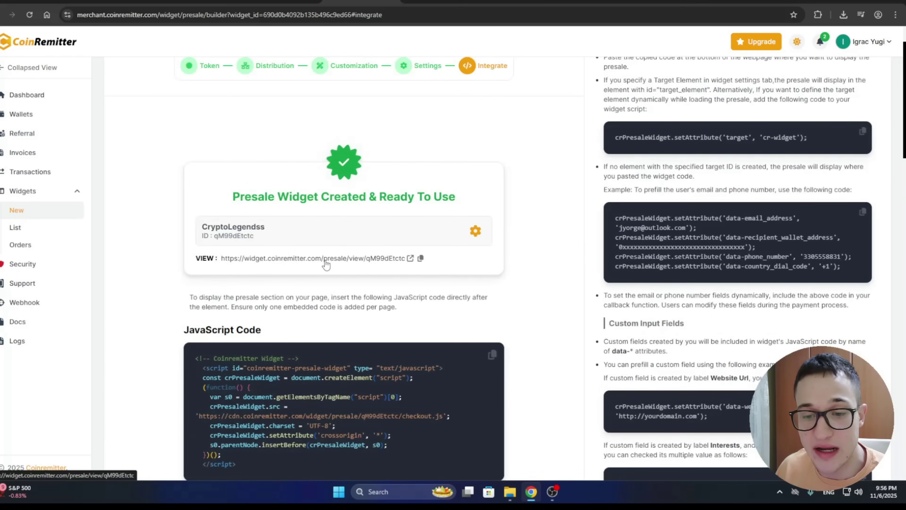
middle_click(249, 263)
- On the public widget page, start a test purchase of 10 CPTL
key(ctrl+Tab)
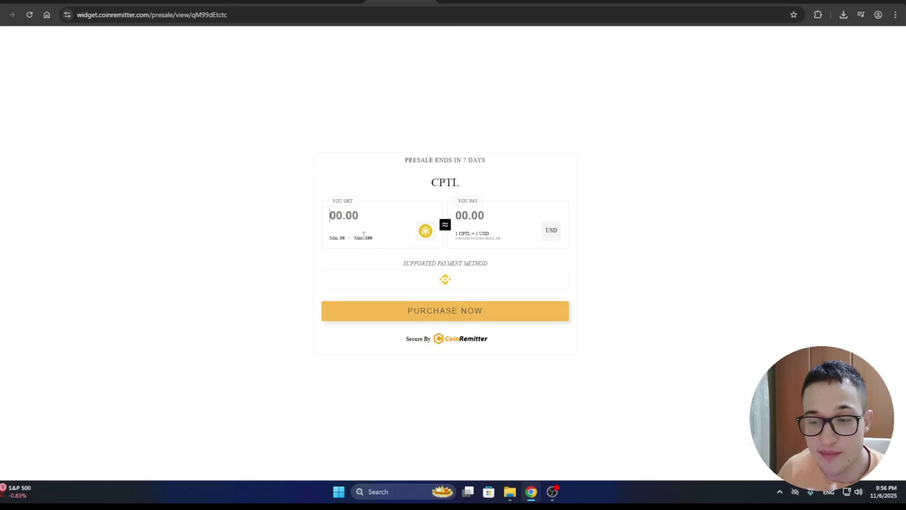
text(10)
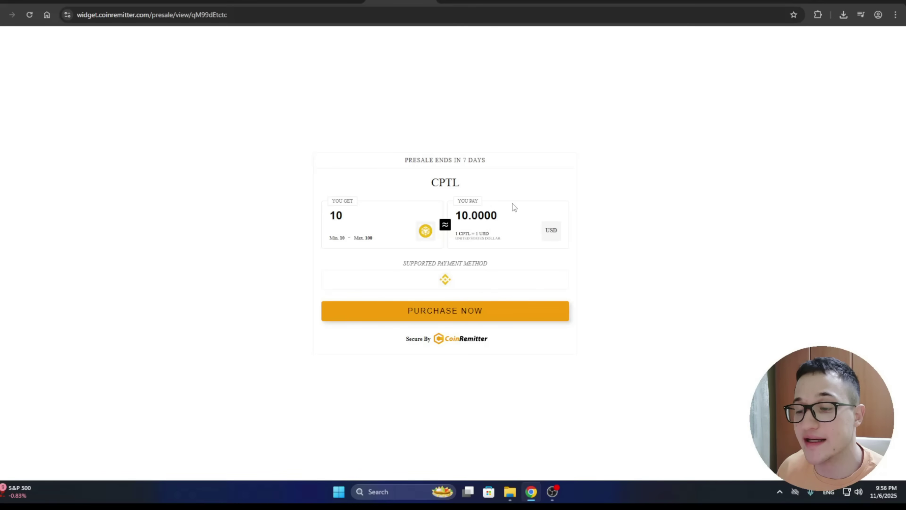
double_click(453, 184)
click(453, 185)
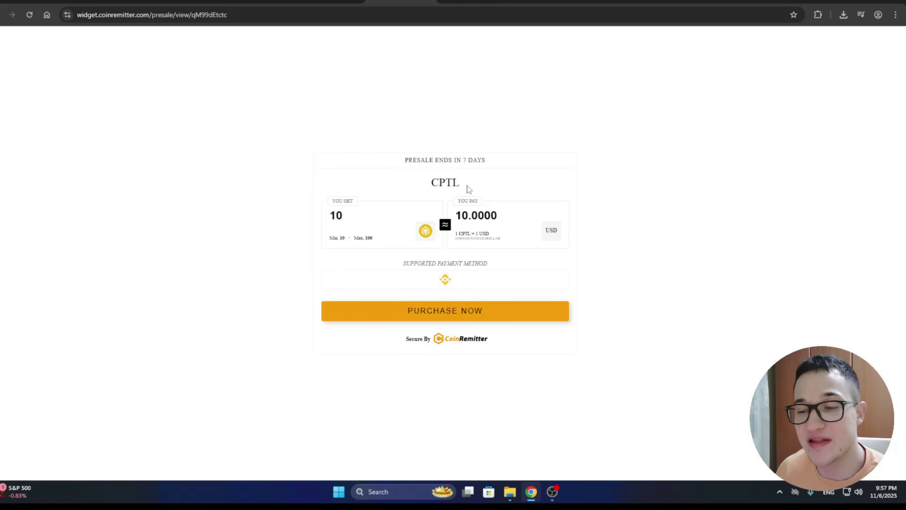
click(460, 311)
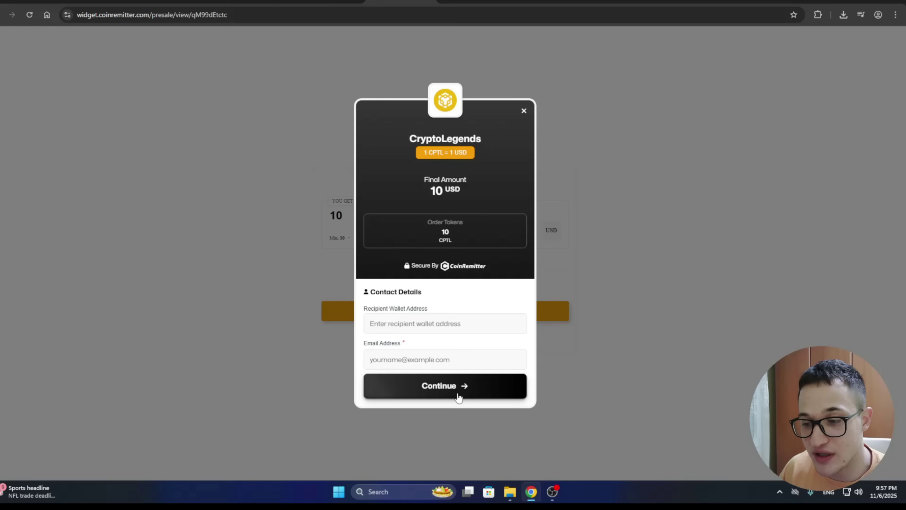
- Exit and cancel the 10 CPTL checkout, then go back to the merchant widget builder
click(523, 111)
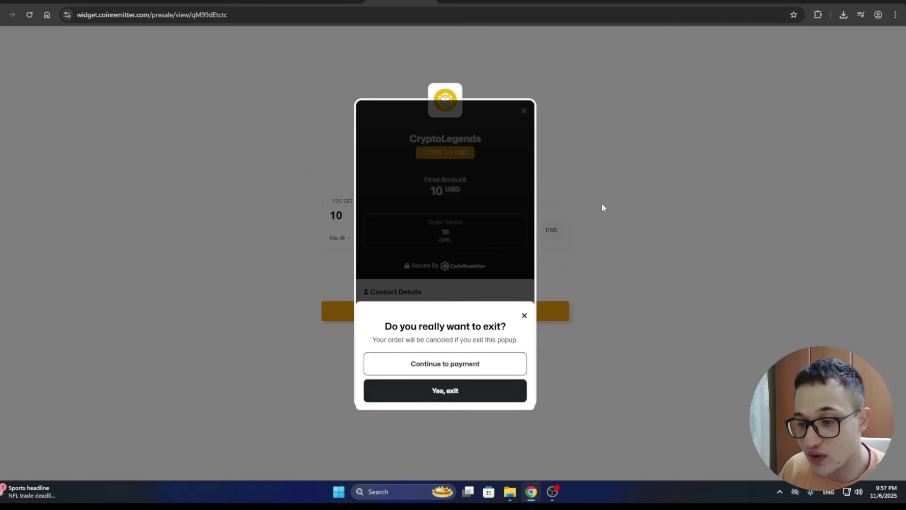
click(495, 388)
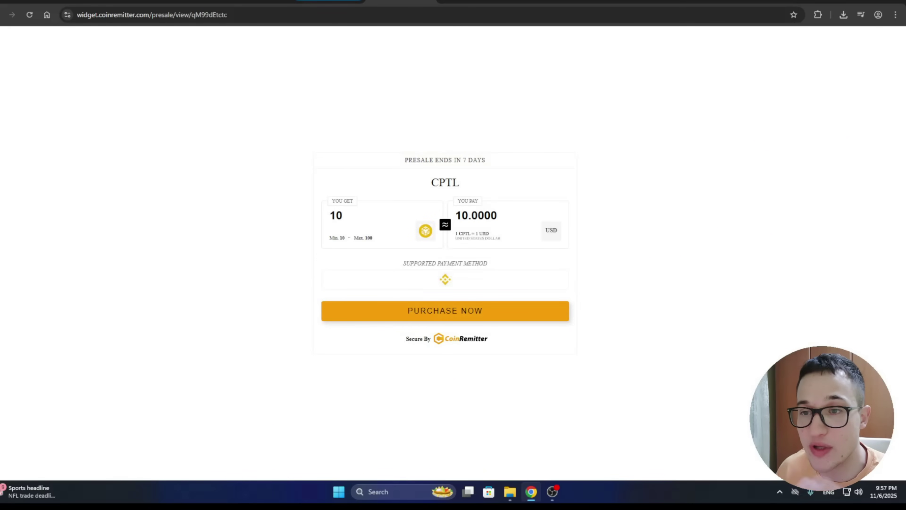
click(336, 2)
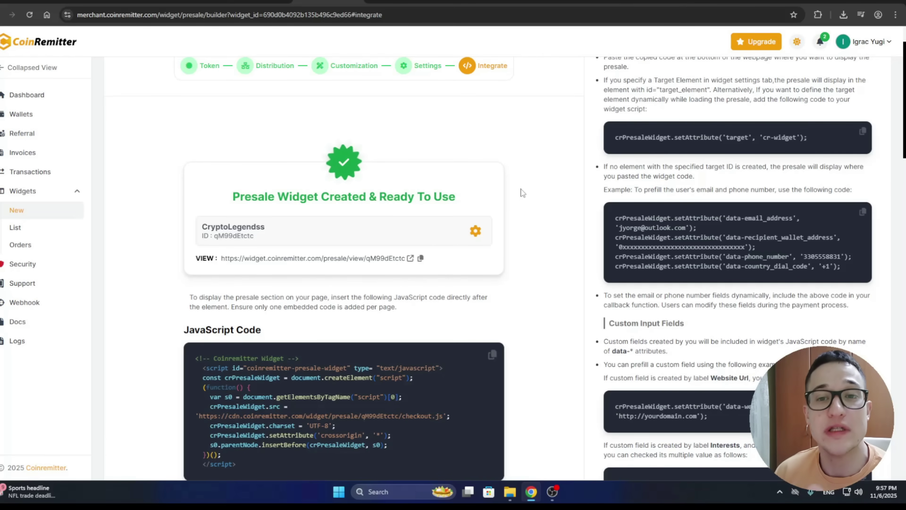
- Switch to the coinremitter.com homepage tab
click(111, 1)
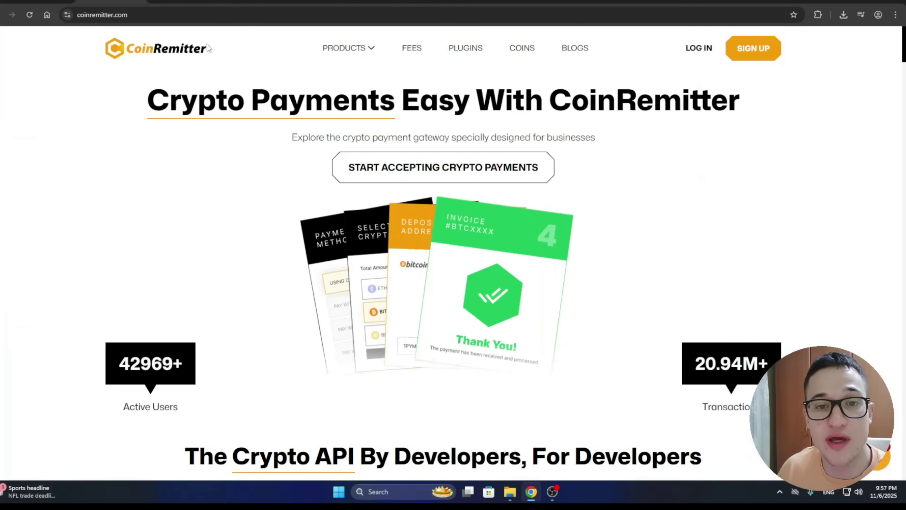